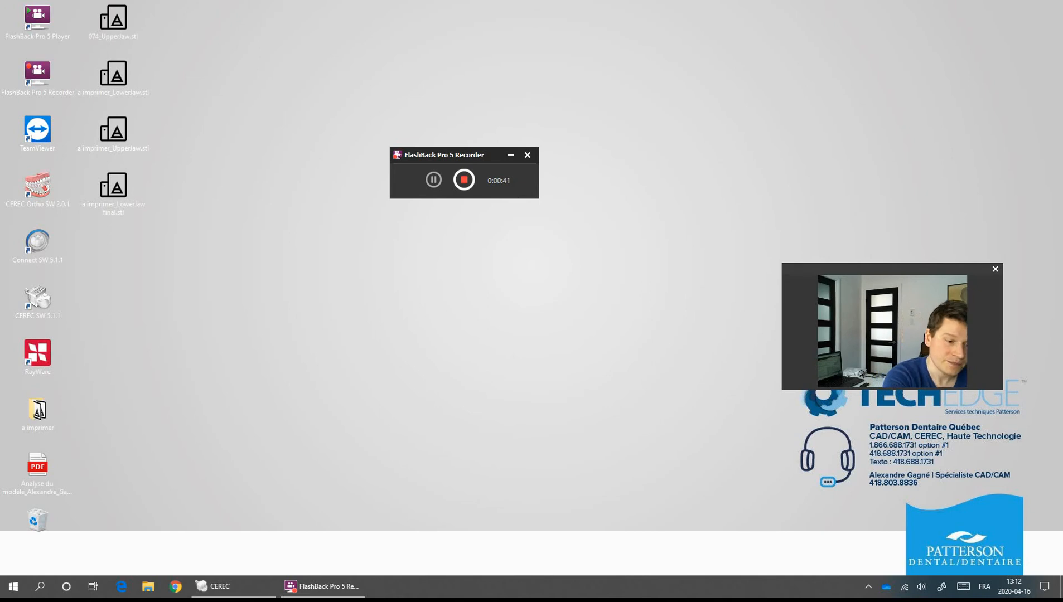
# Bring the CEREC window to the front with Alt+Tab.
pyautogui.hotkey('alt', 'Tab')
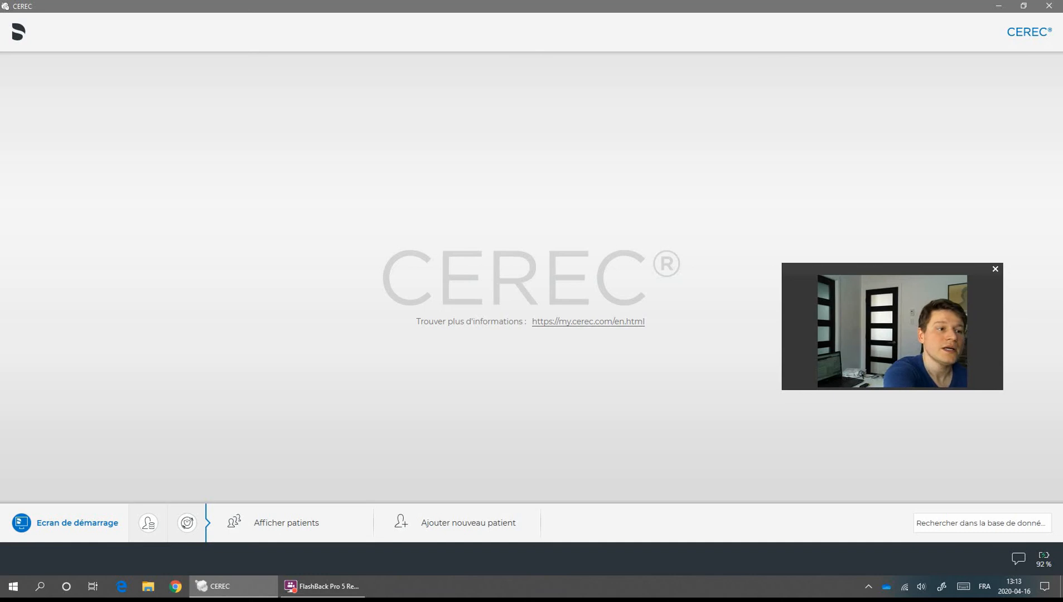
# Toggle the top-left system menu, then start a new patient with 'Ajouter nouveau patient'.
pyautogui.click(19, 32)
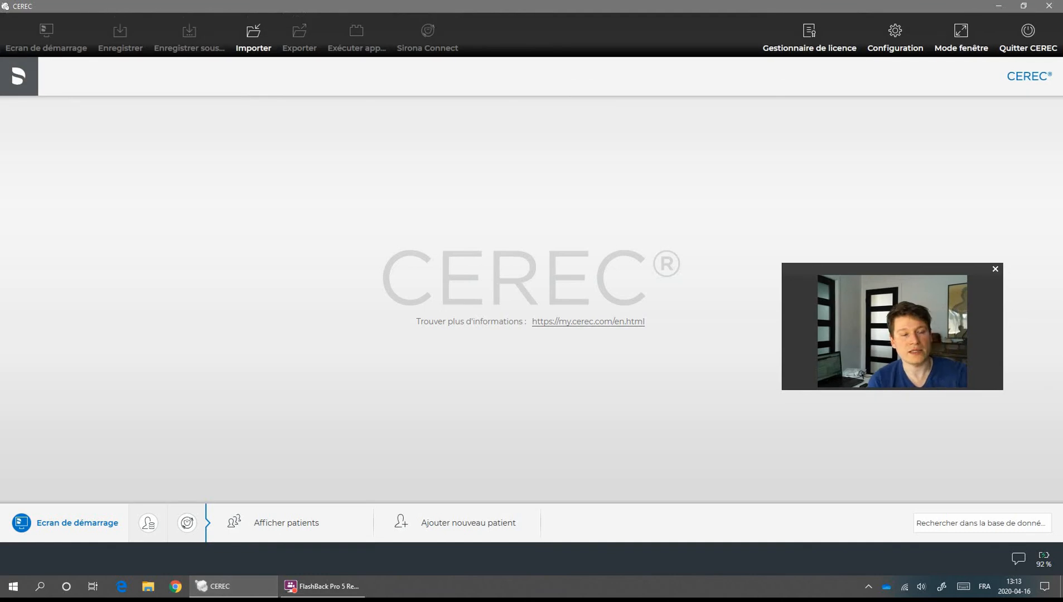
pyautogui.click(19, 76)
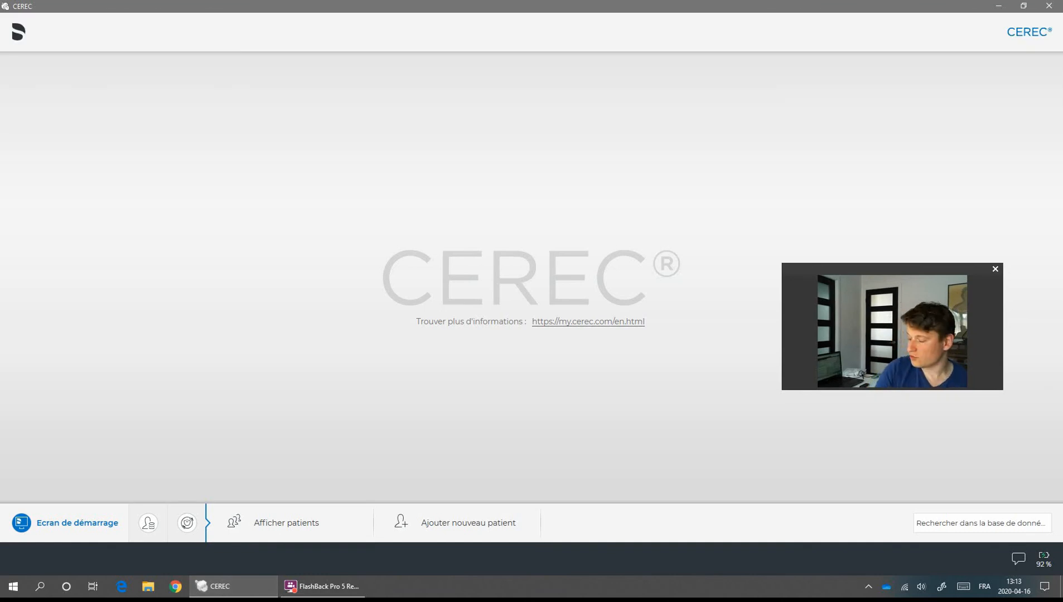
pyautogui.click(19, 32)
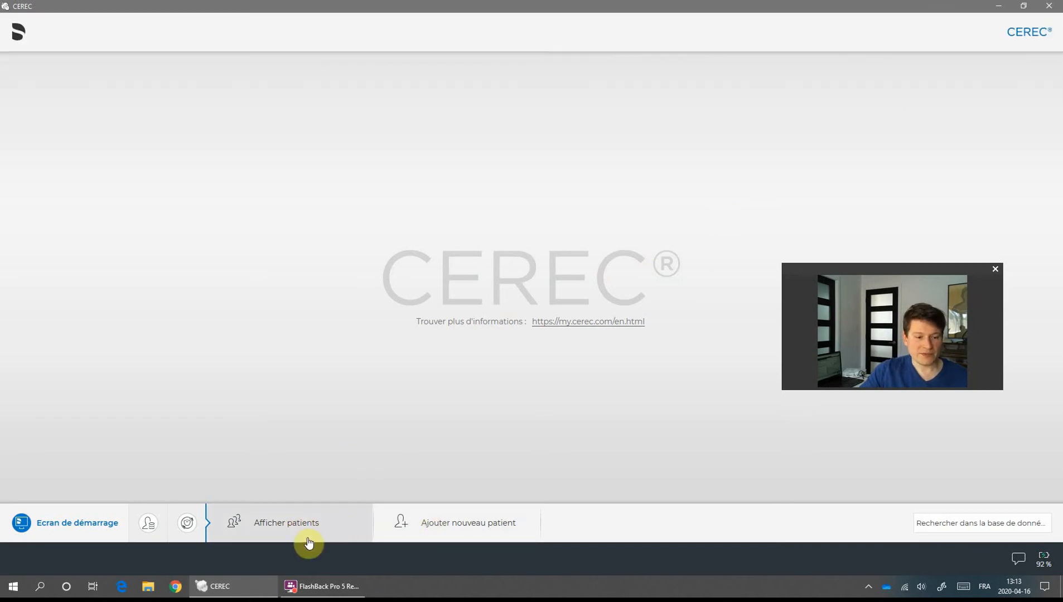
pyautogui.click(449, 533)
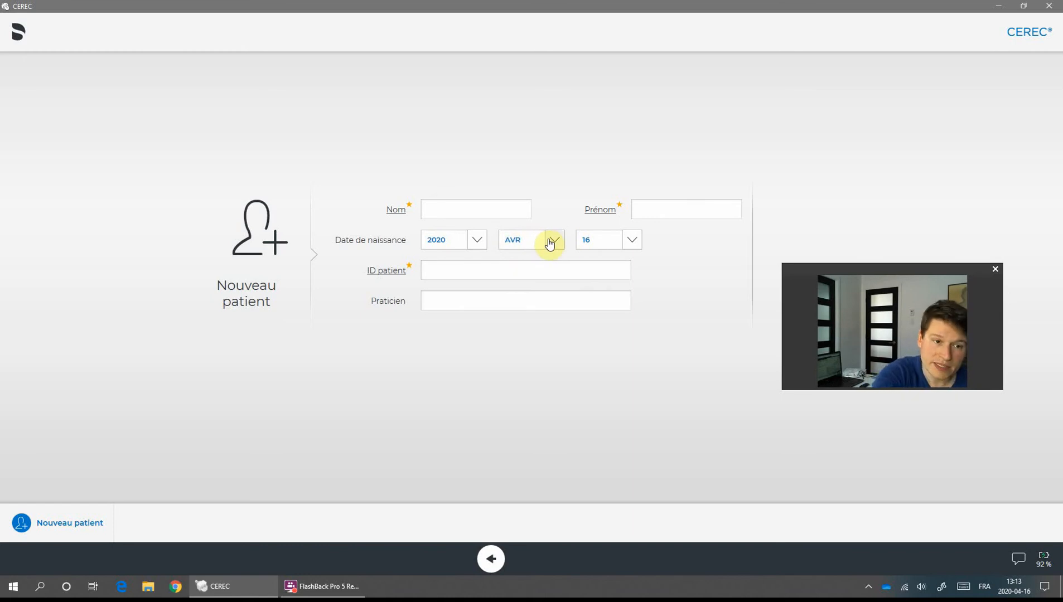
# Enter the patient's last name in Nom, correcting a misspelling, then type the first name in Prénom.
pyautogui.click(476, 209)
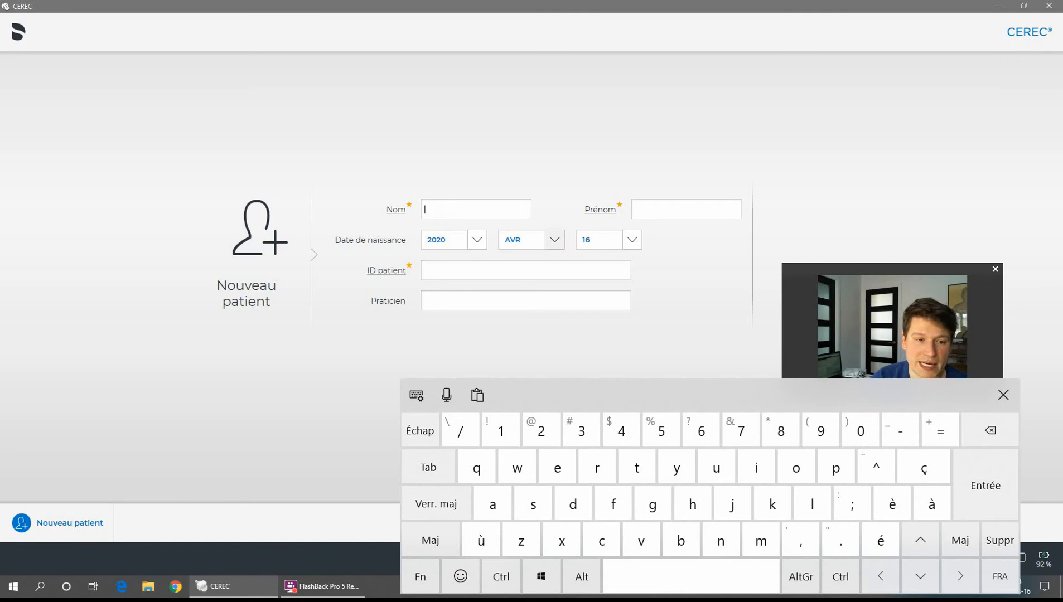
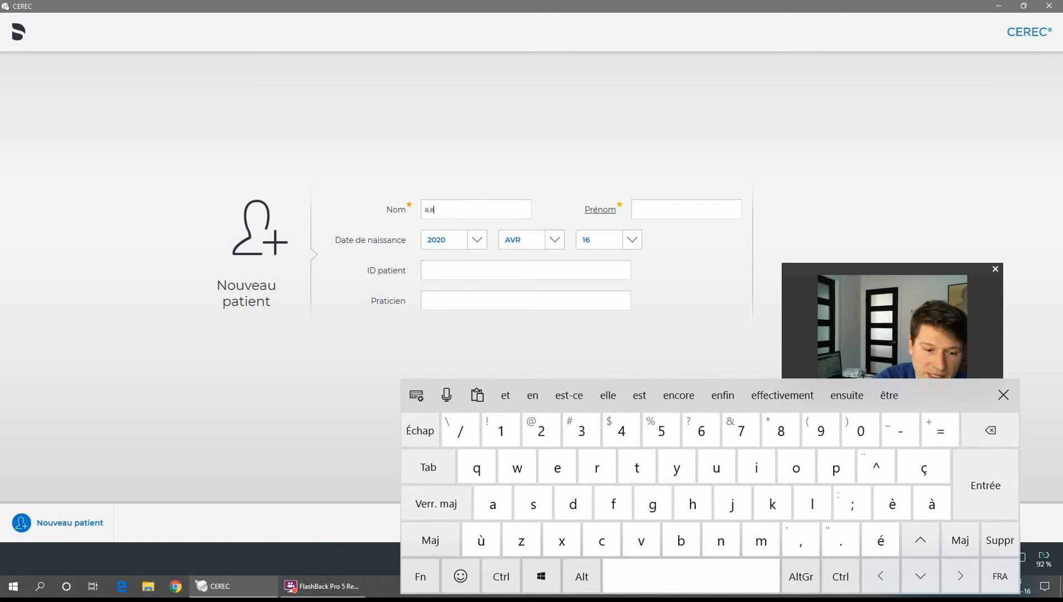
pyautogui.click(685, 209)
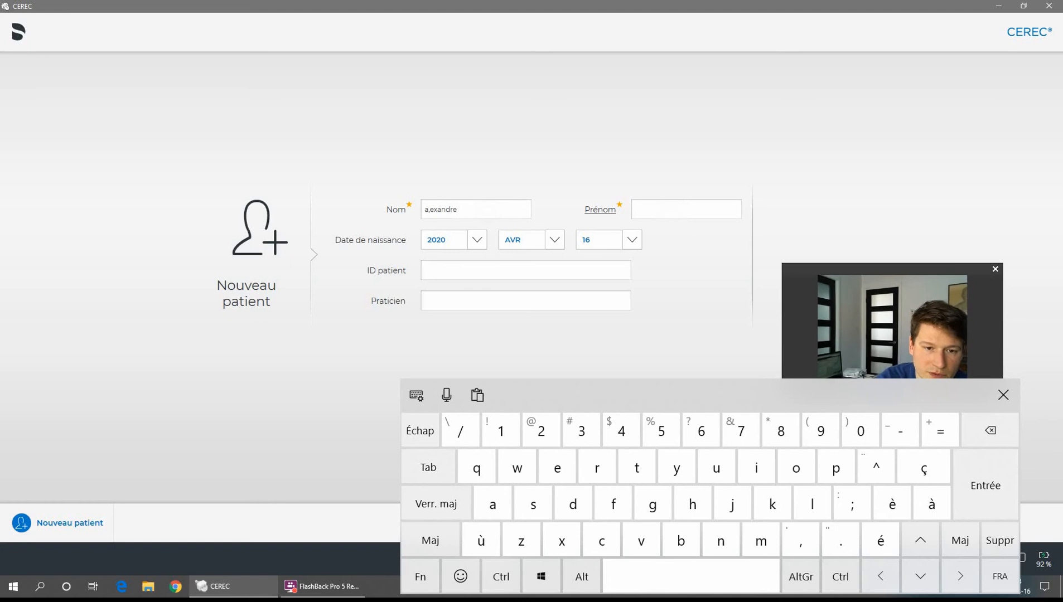
pyautogui.click(476, 210)
pyautogui.press('BackSpace')
pyautogui.press('BackSpace')
pyautogui.press('BackSpace')
pyautogui.press('BackSpace')
pyautogui.press('BackSpace')
pyautogui.press('BackSpace')
pyautogui.press('BackSpace')
pyautogui.press('BackSpace')
pyautogui.press('BackSpace')
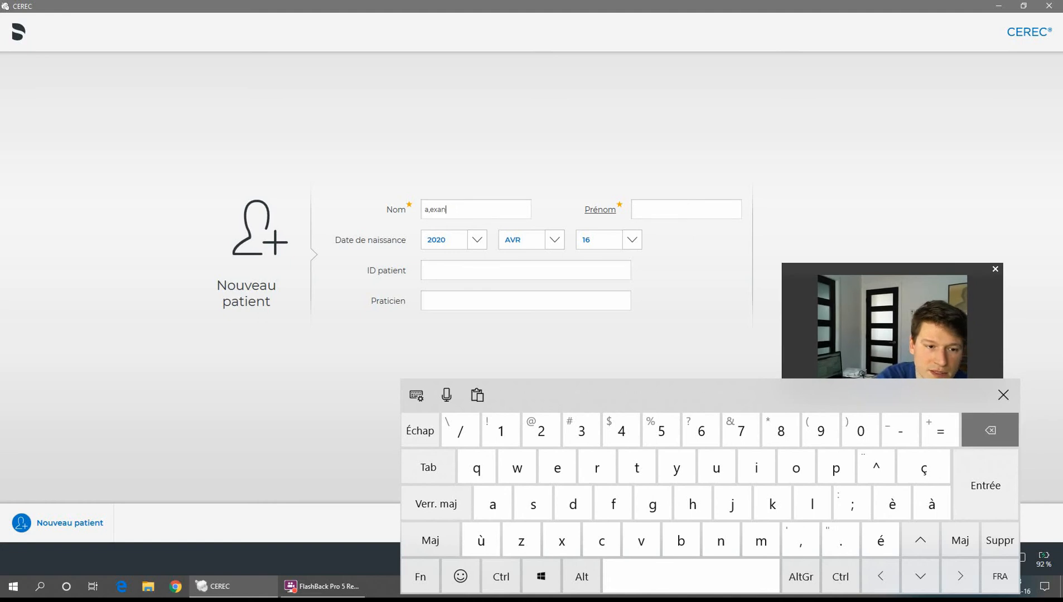
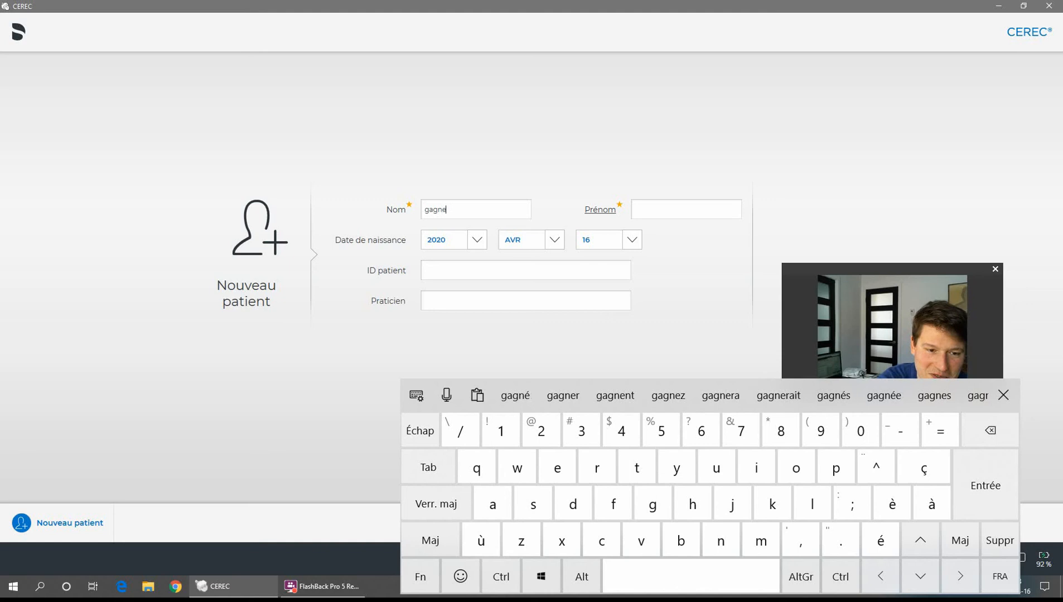
pyautogui.click(685, 210)
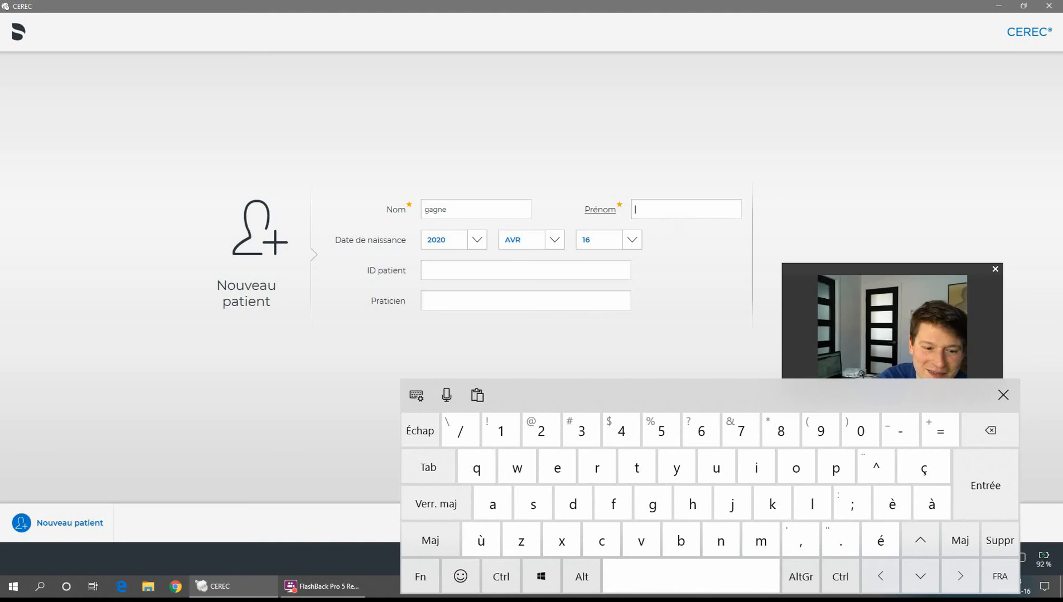
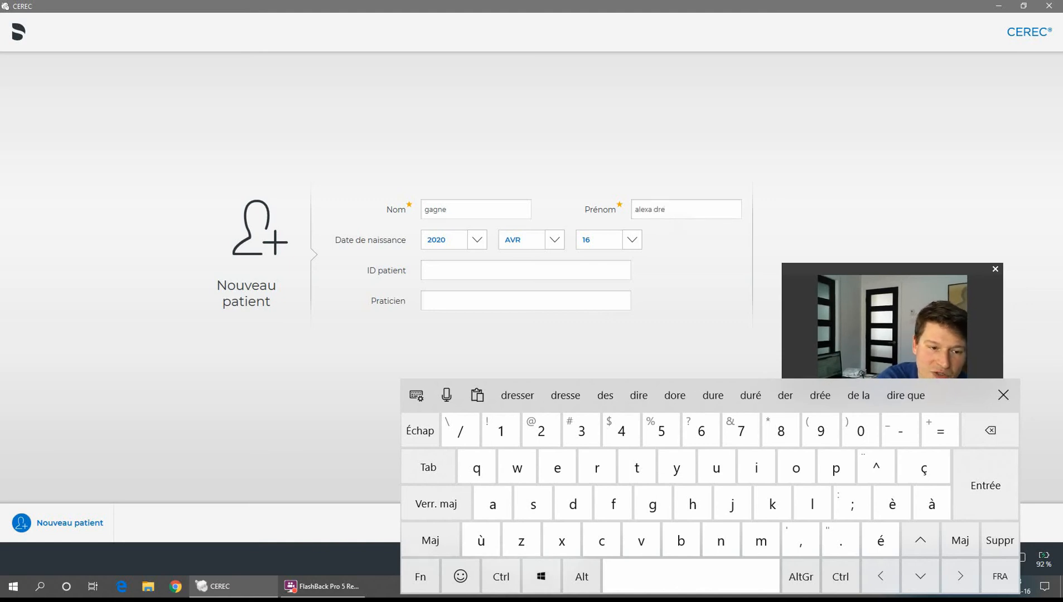
# Set the patient's birth year, month and day from the date dropdown lists.
pyautogui.click(477, 240)
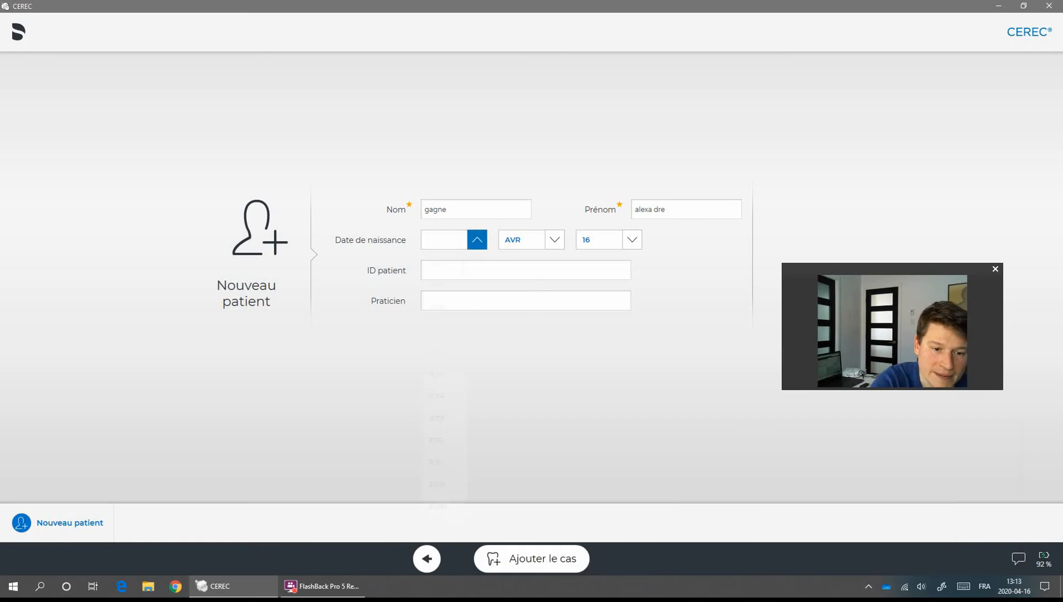
pyautogui.click(436, 396)
pyautogui.click(476, 240)
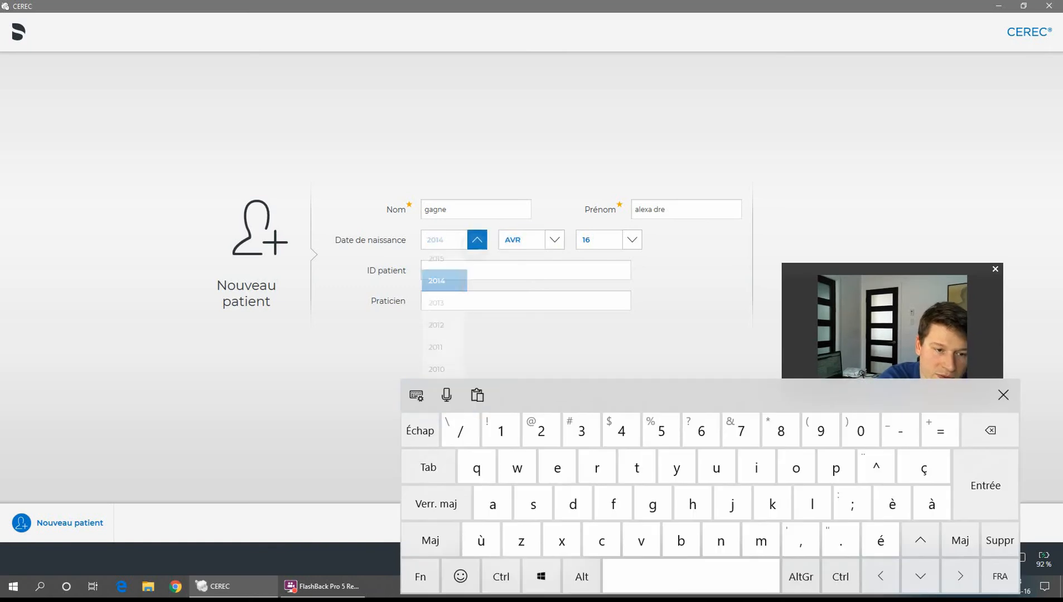
pyautogui.scroll(-3, 444, 385)
pyautogui.scroll(-15, 444, 385)
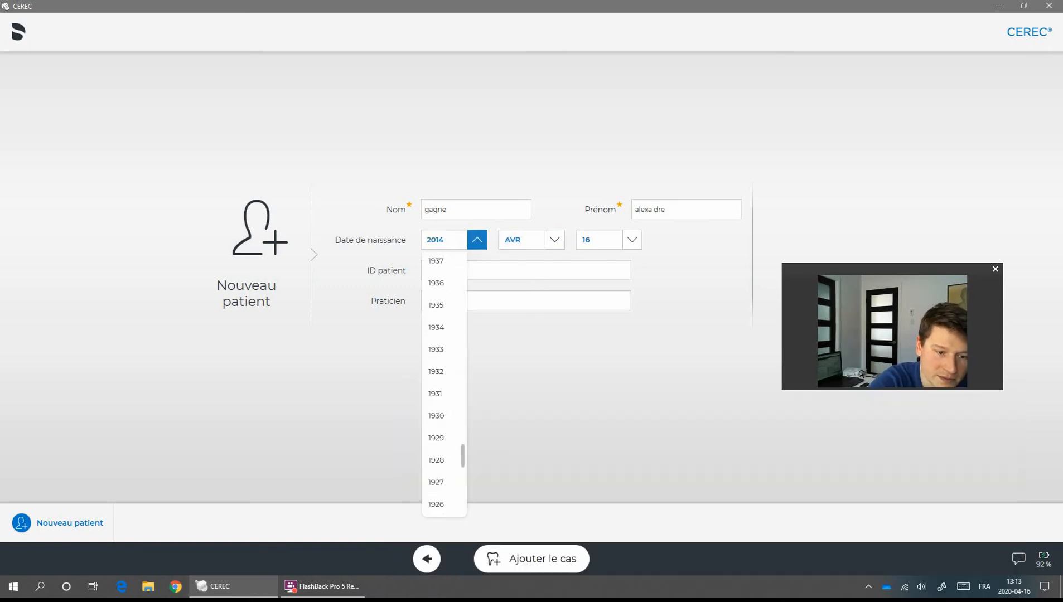
pyautogui.scroll(12, 444, 384)
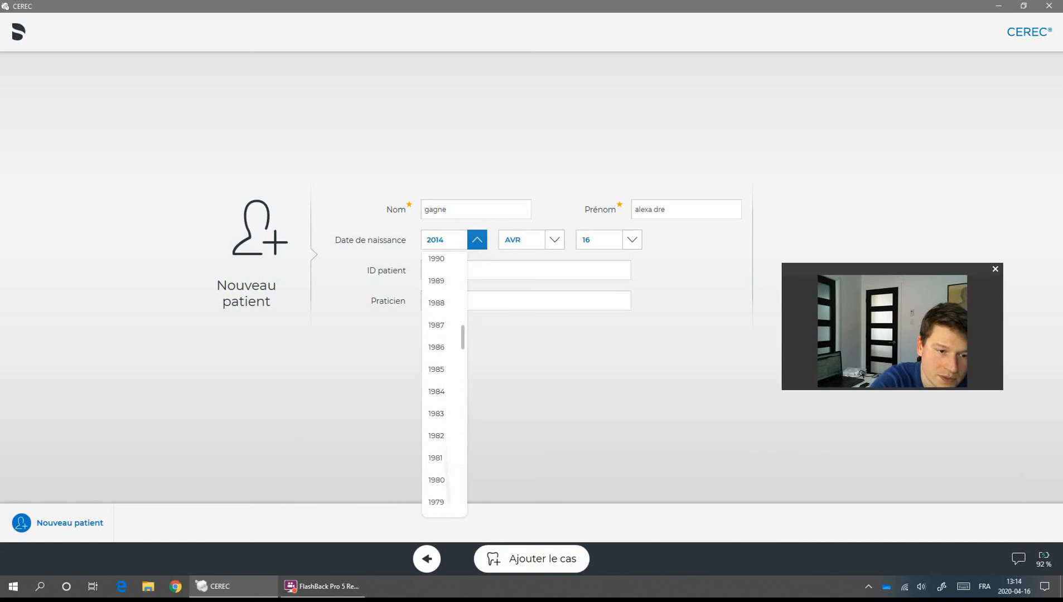
pyautogui.scroll(-1, 444, 385)
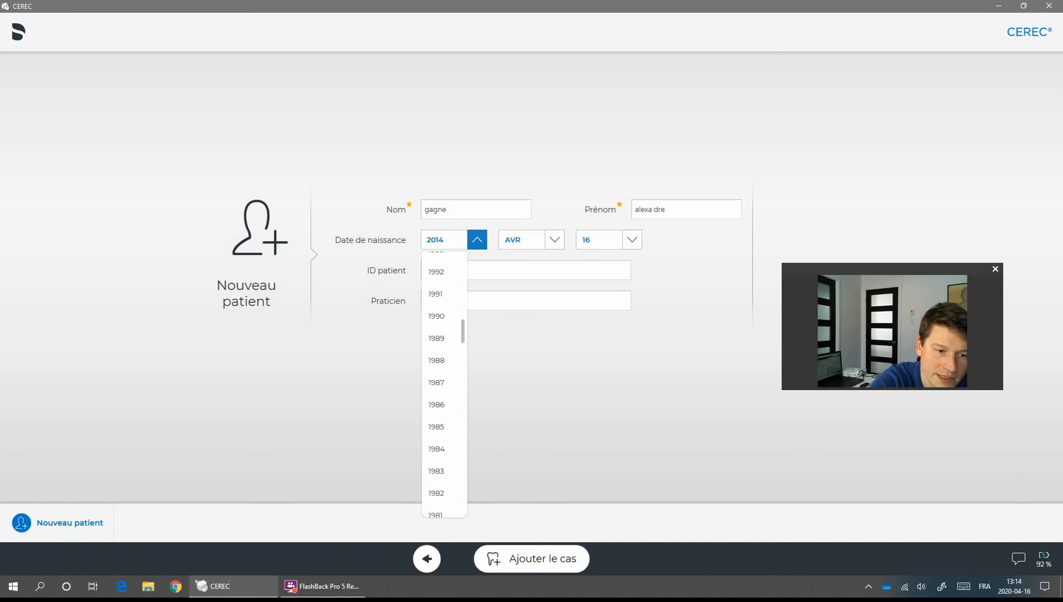
pyautogui.click(436, 339)
pyautogui.click(521, 240)
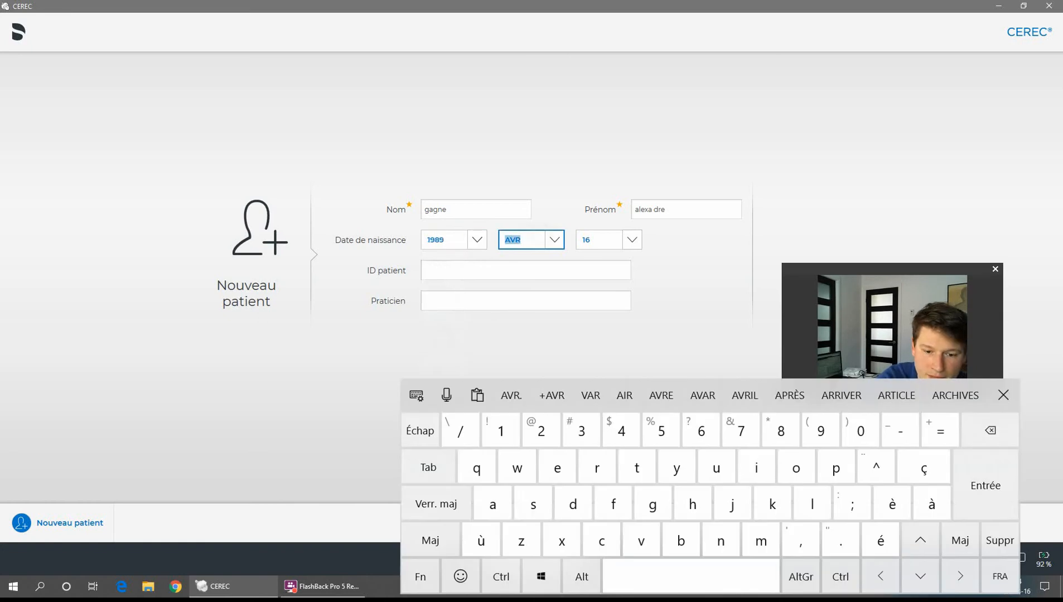
pyautogui.write('ju')
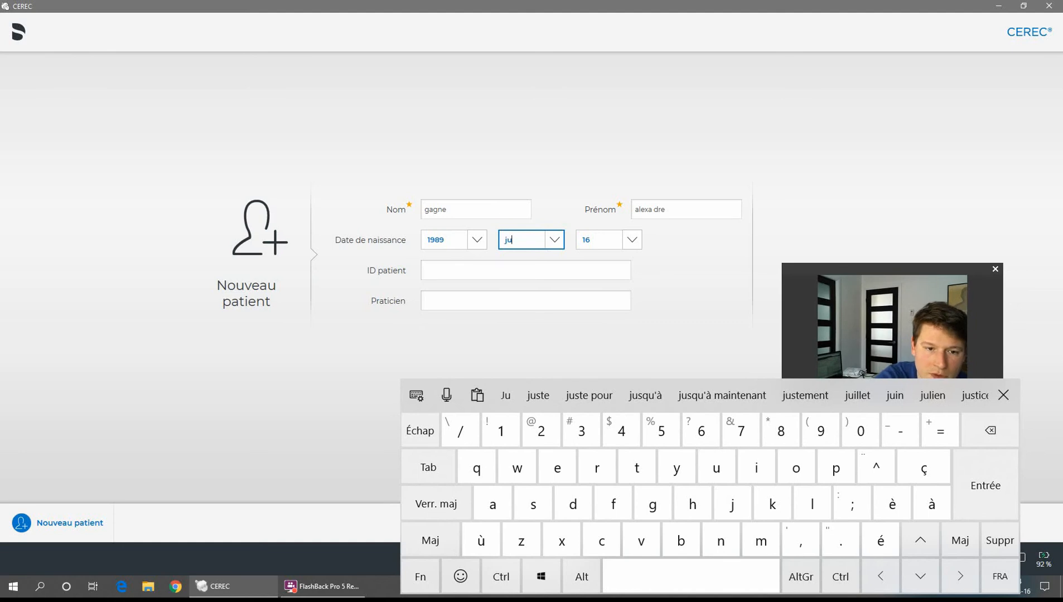
pyautogui.click(554, 240)
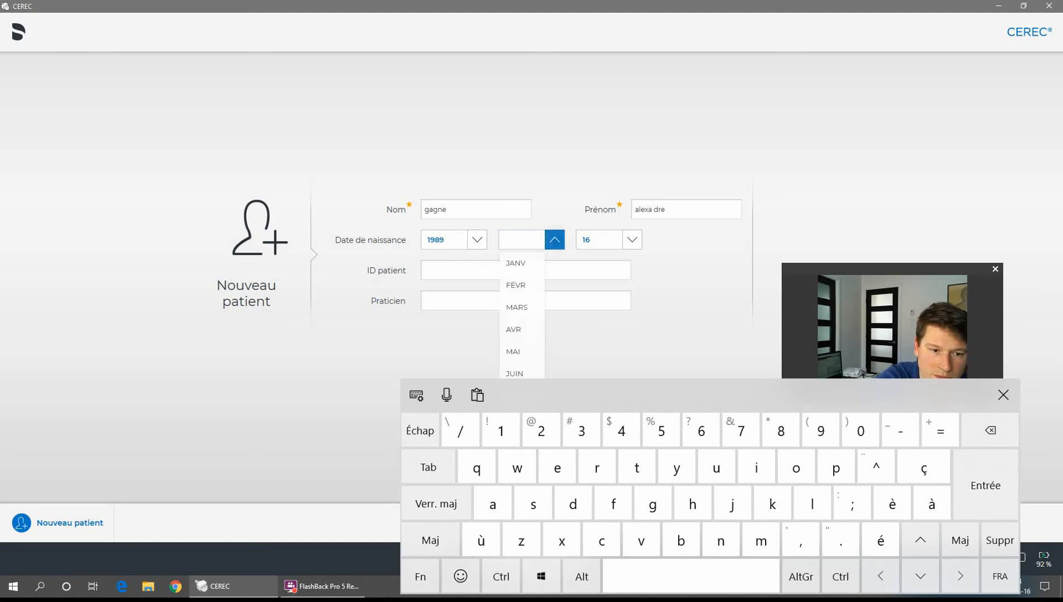
pyautogui.click(515, 395)
pyautogui.click(632, 240)
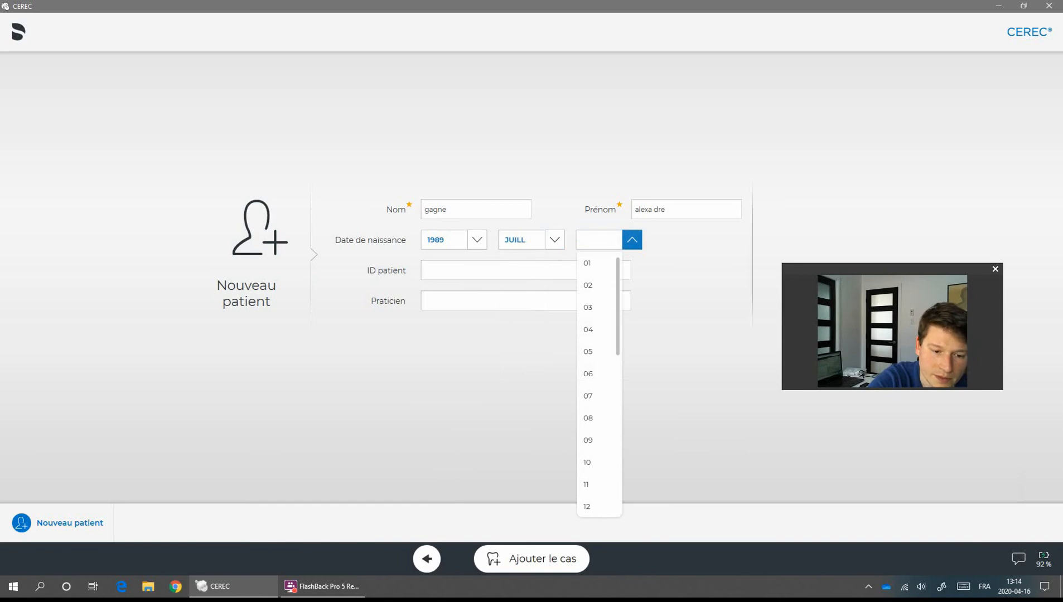
pyautogui.click(587, 506)
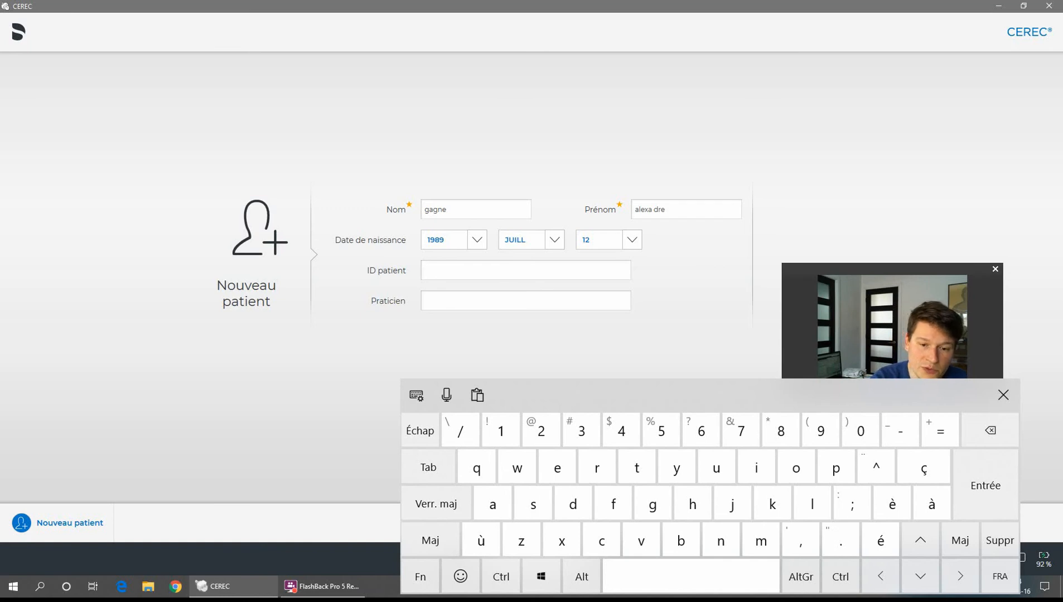
# Enter the patient ID and the practitioner's initials, then create a case for the patient.
pyautogui.write('34560')
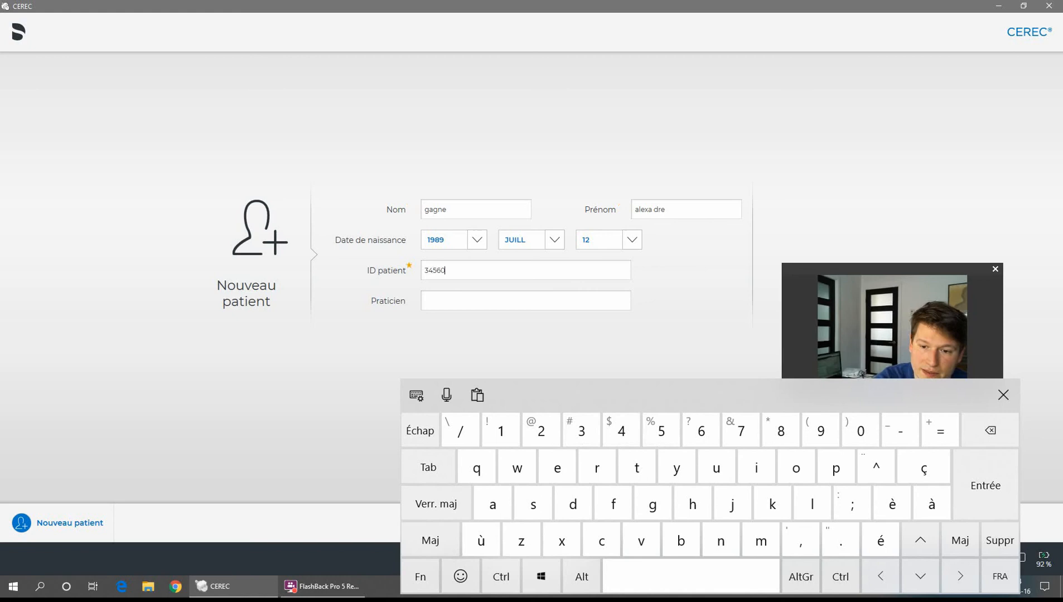
pyautogui.click(1003, 395)
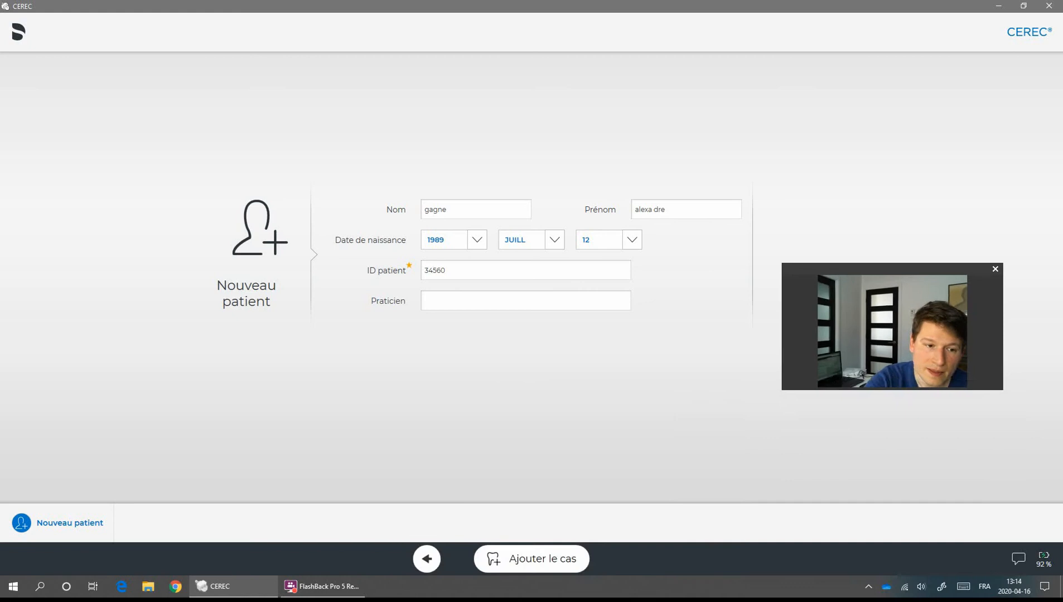
pyautogui.click(525, 301)
pyautogui.press('shift')
pyautogui.write('AG')
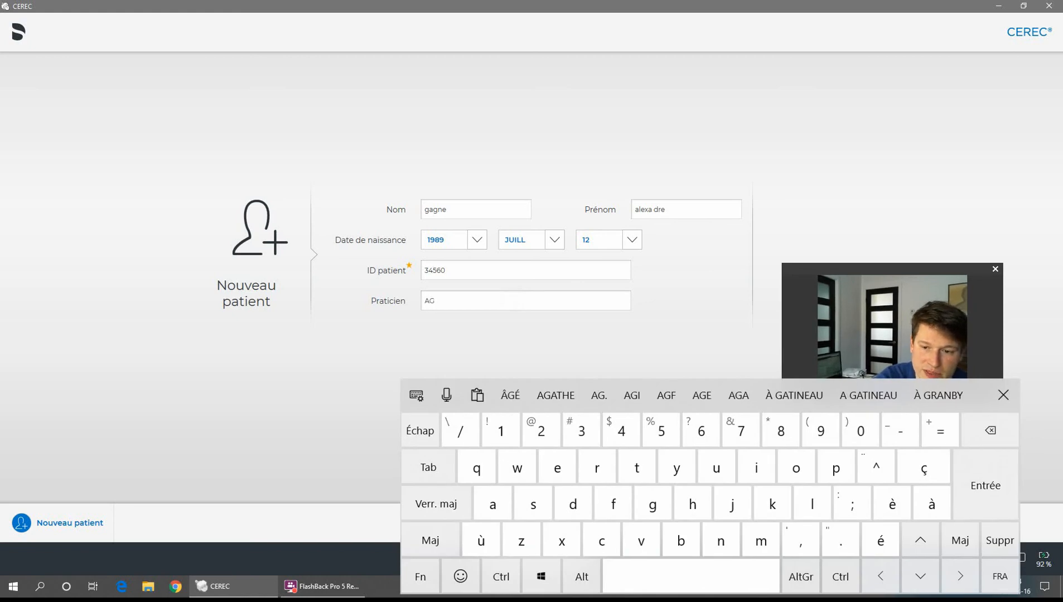
pyautogui.click(1003, 395)
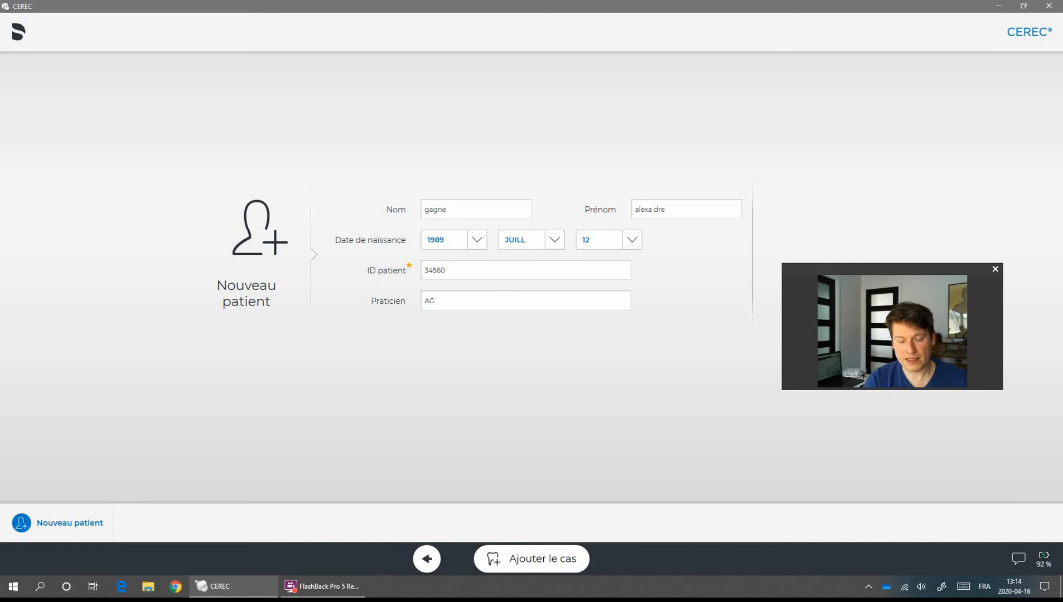
pyautogui.click(531, 558)
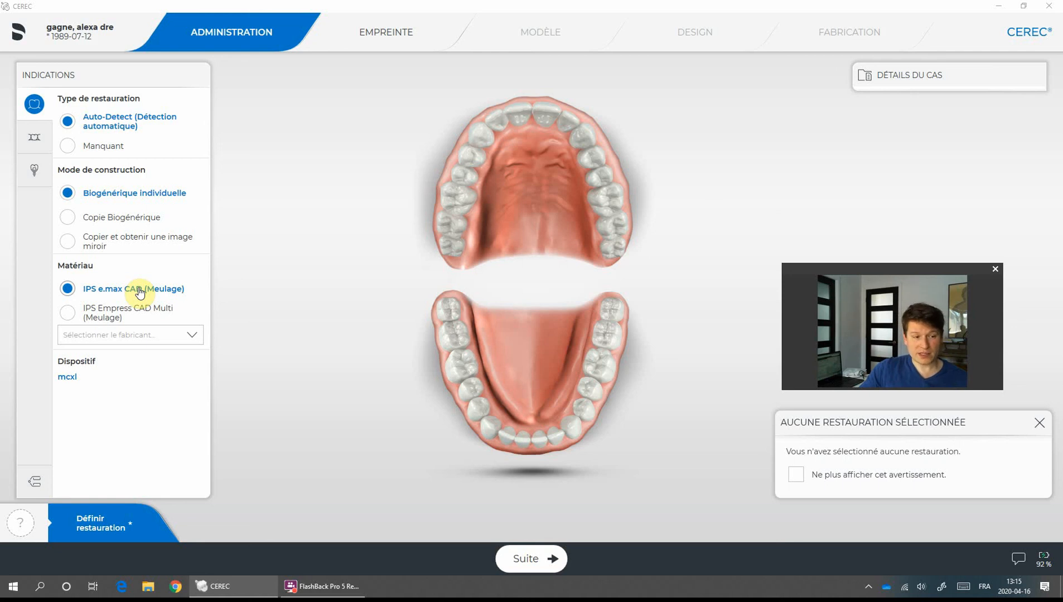
# Try IPS Empress CAD Multi, revert to IPS e.max CAD, and show the bridge restoration types.
pyautogui.click(100, 317)
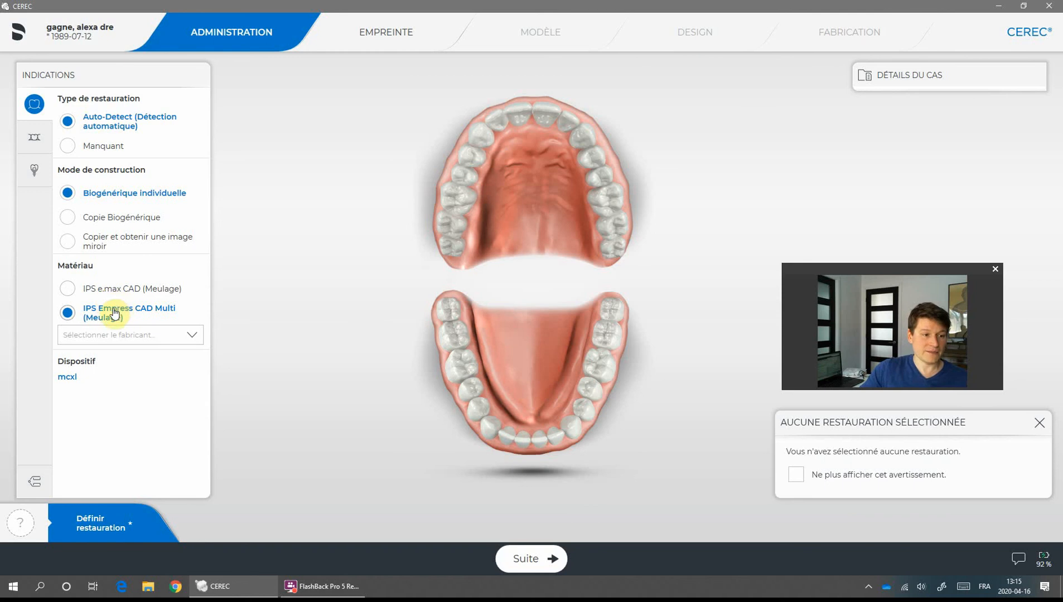
pyautogui.click(110, 289)
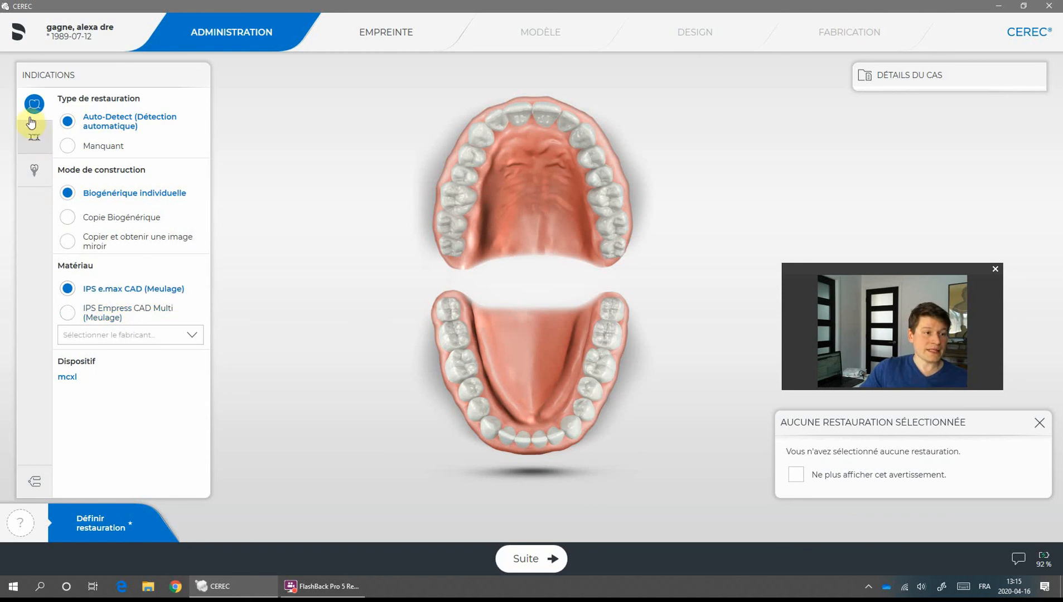
pyautogui.click(34, 137)
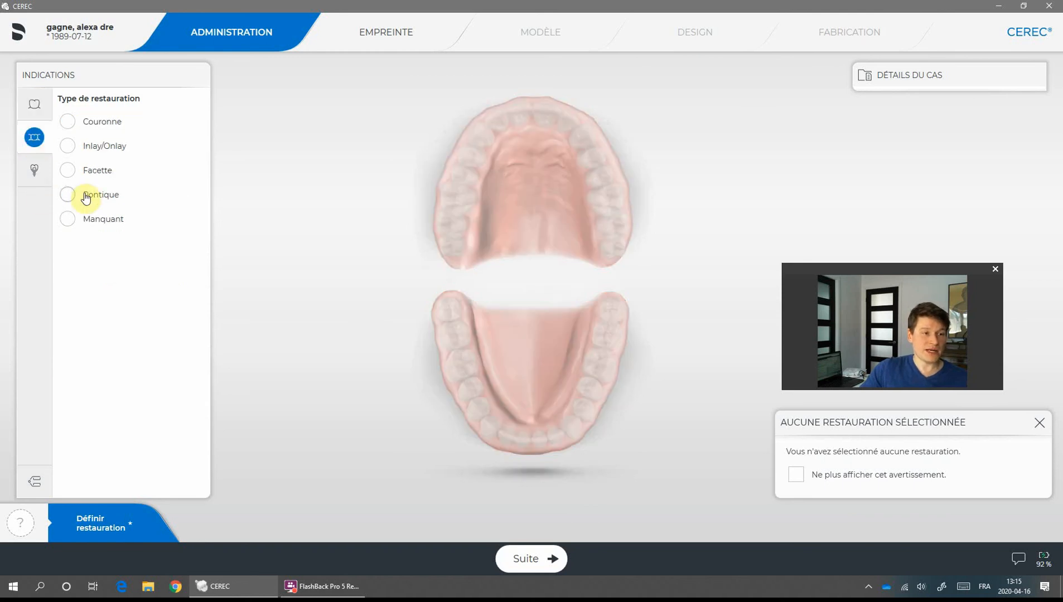
# Browse the implant, bridge and articulation panels, then return to single-tooth restoration options.
pyautogui.click(39, 170)
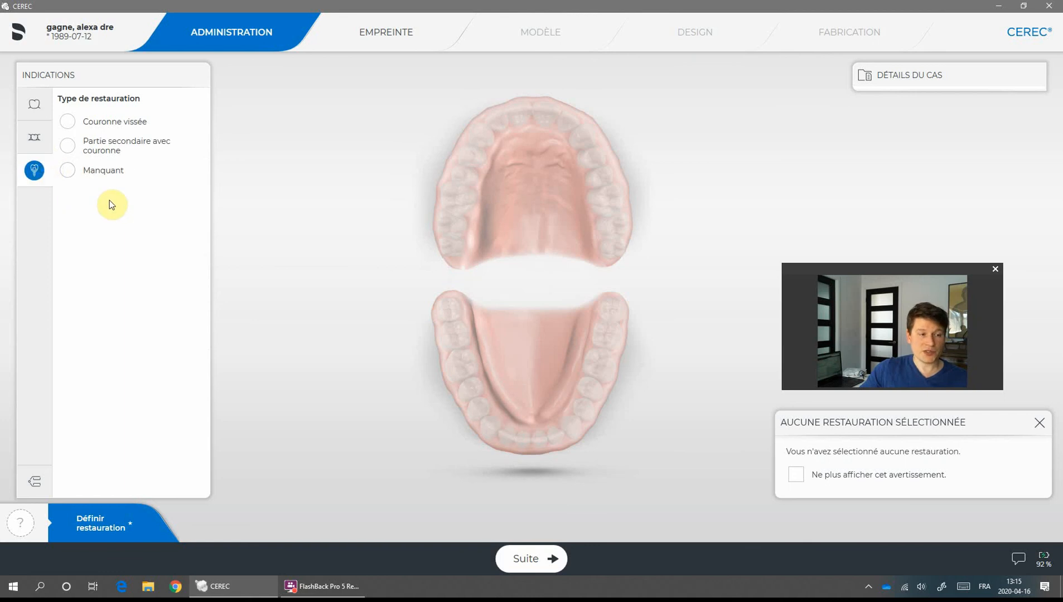
pyautogui.click(34, 140)
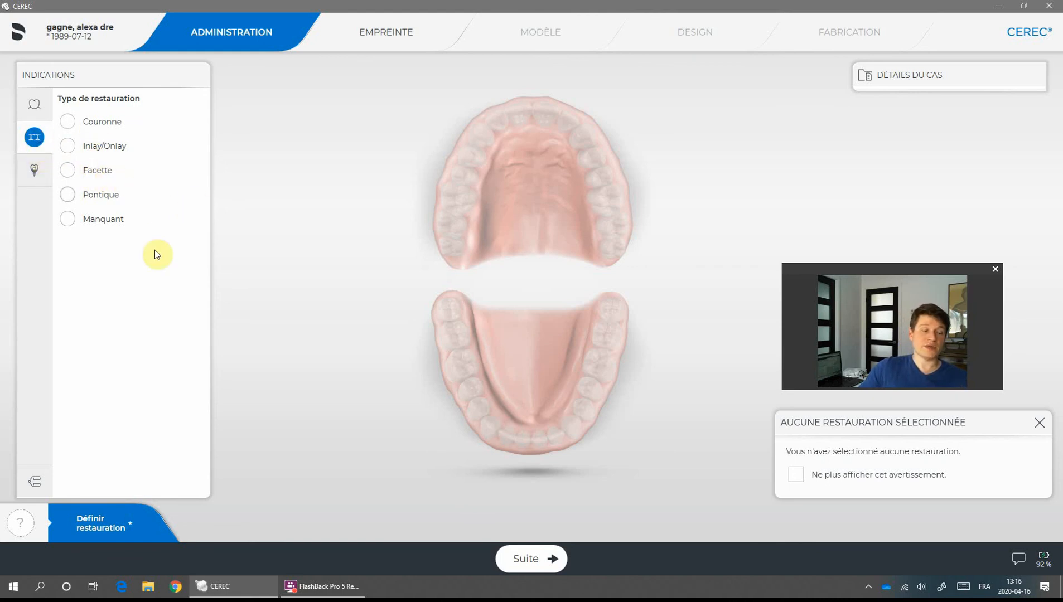
pyautogui.click(43, 483)
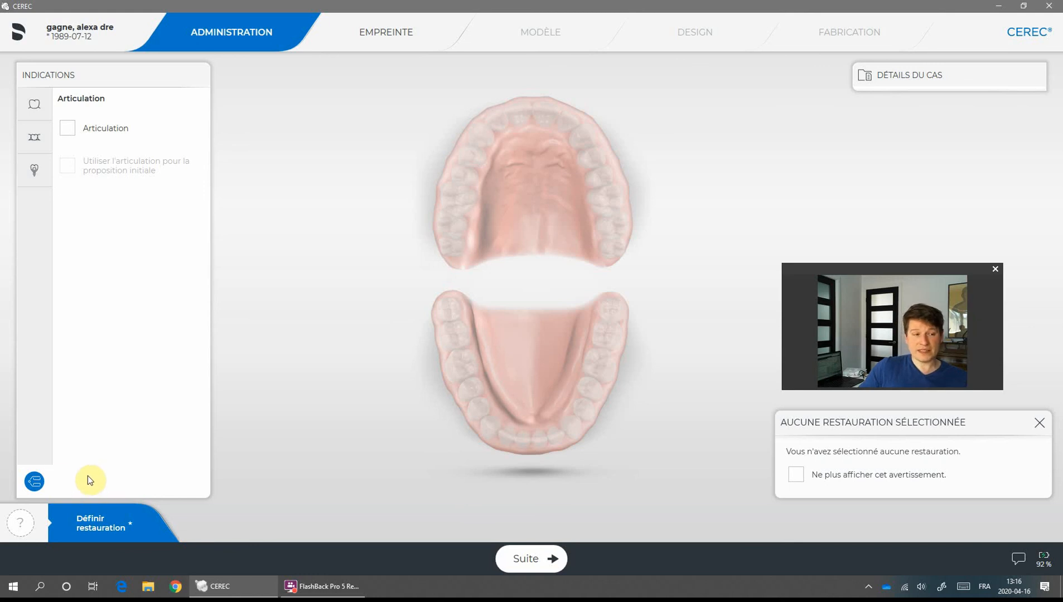
pyautogui.click(34, 104)
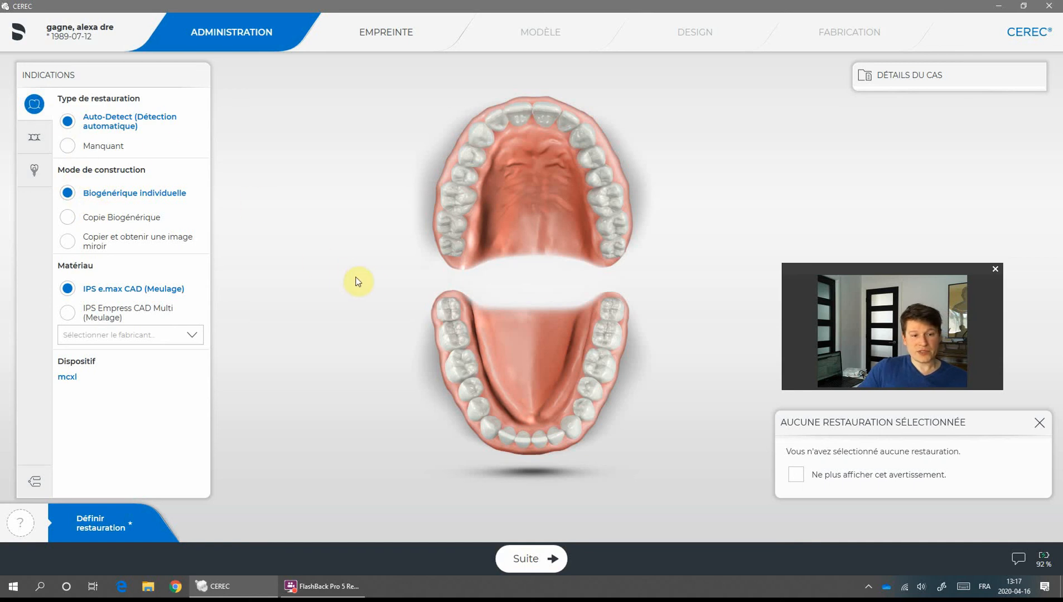
# Select tooth 46 on the lower arch and choose IPS Empress CAD Multi (Meulage) as material.
pyautogui.click(468, 368)
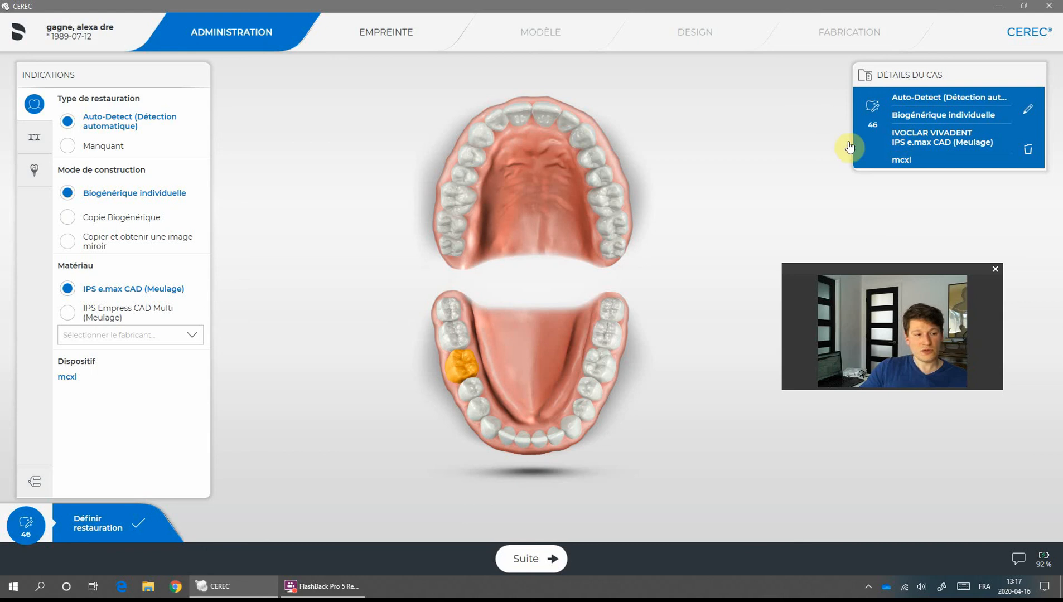
pyautogui.click(67, 314)
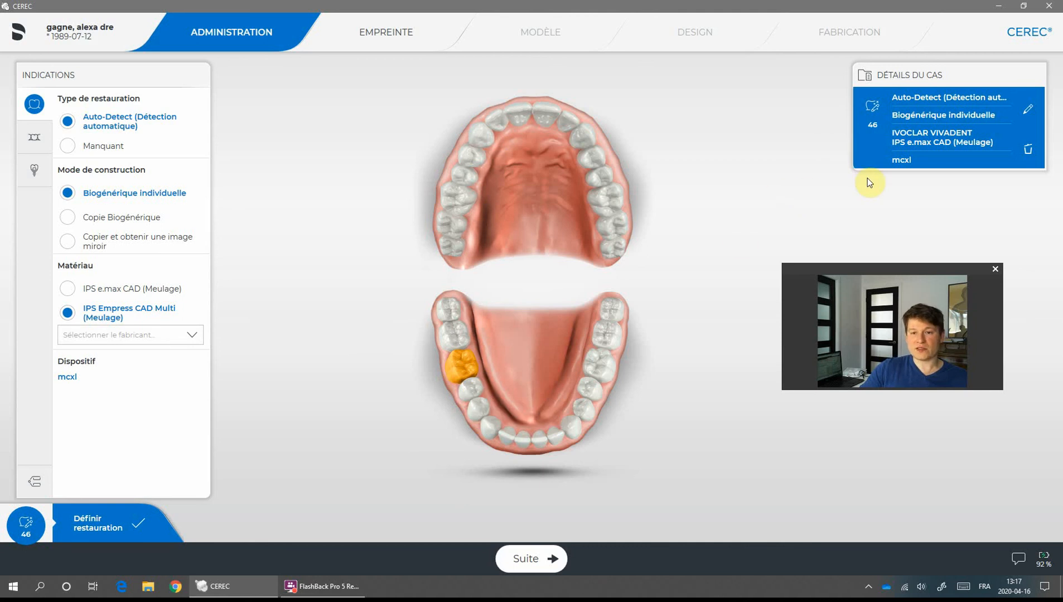
# Change tooth 46's material in Détails du cas to IPS Empress CAD (Meulage) and confirm.
pyautogui.click(1027, 109)
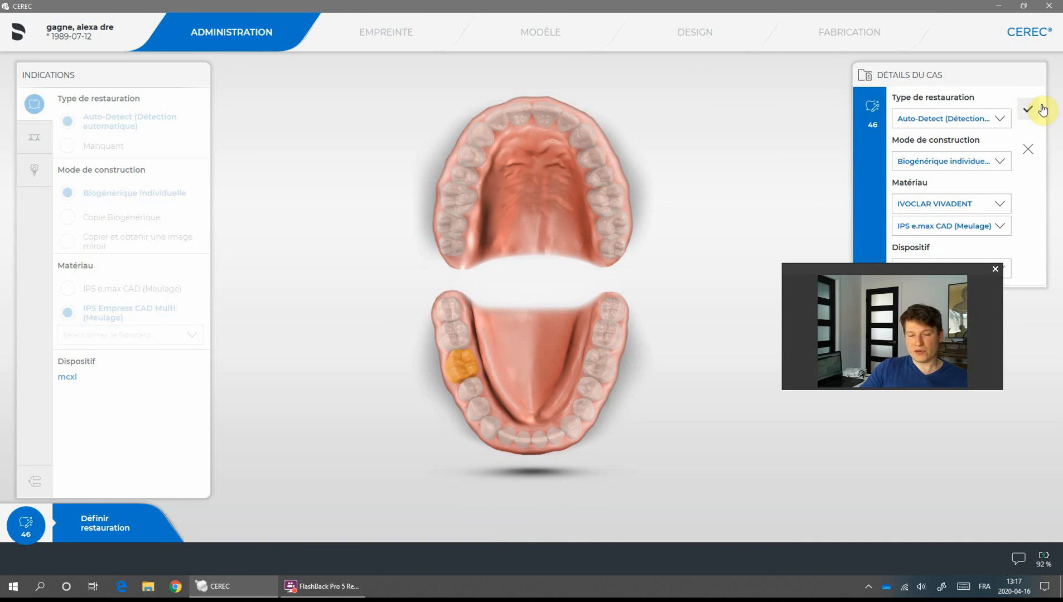
pyautogui.click(995, 226)
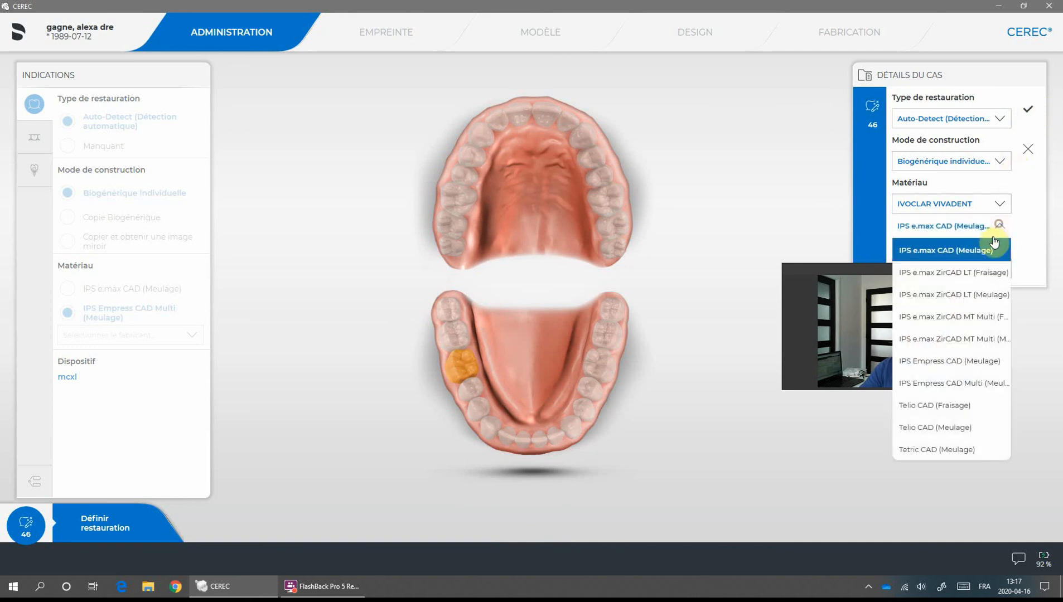
pyautogui.click(958, 362)
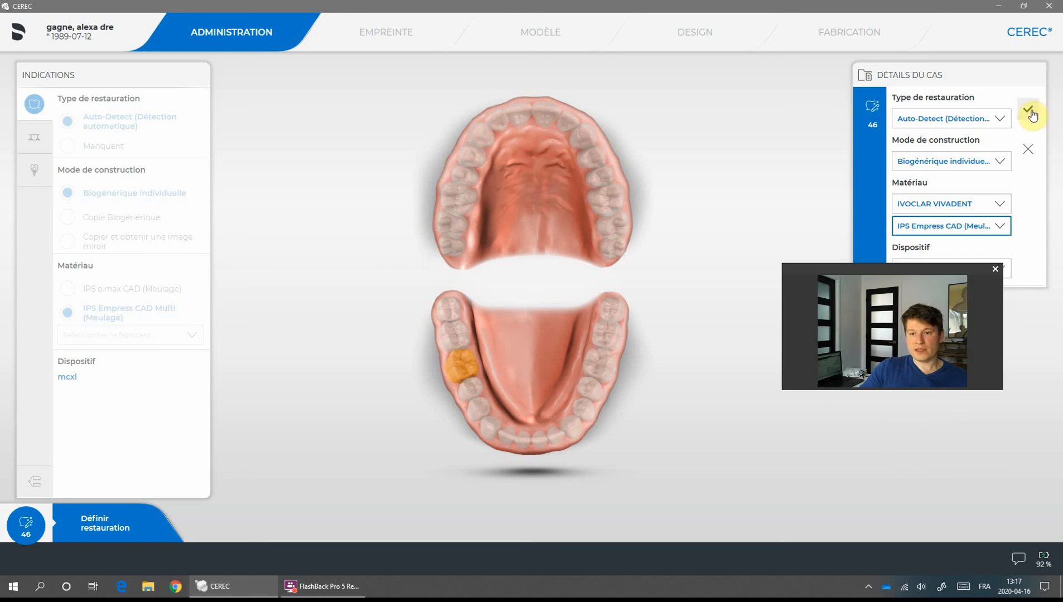
pyautogui.click(1042, 160)
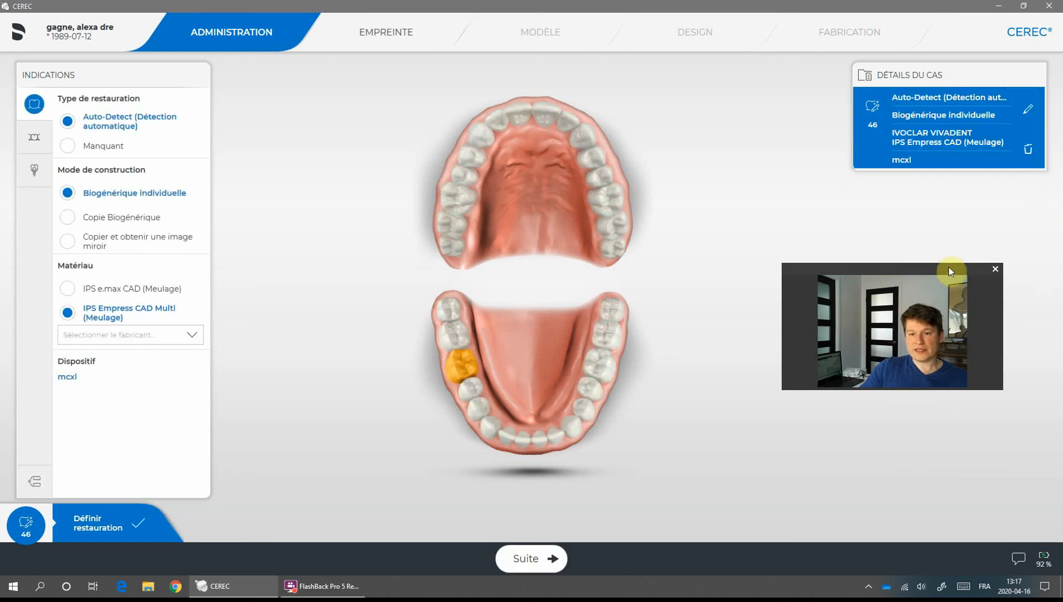
pyautogui.moveTo(948, 267); pyautogui.dragTo(964, 320)
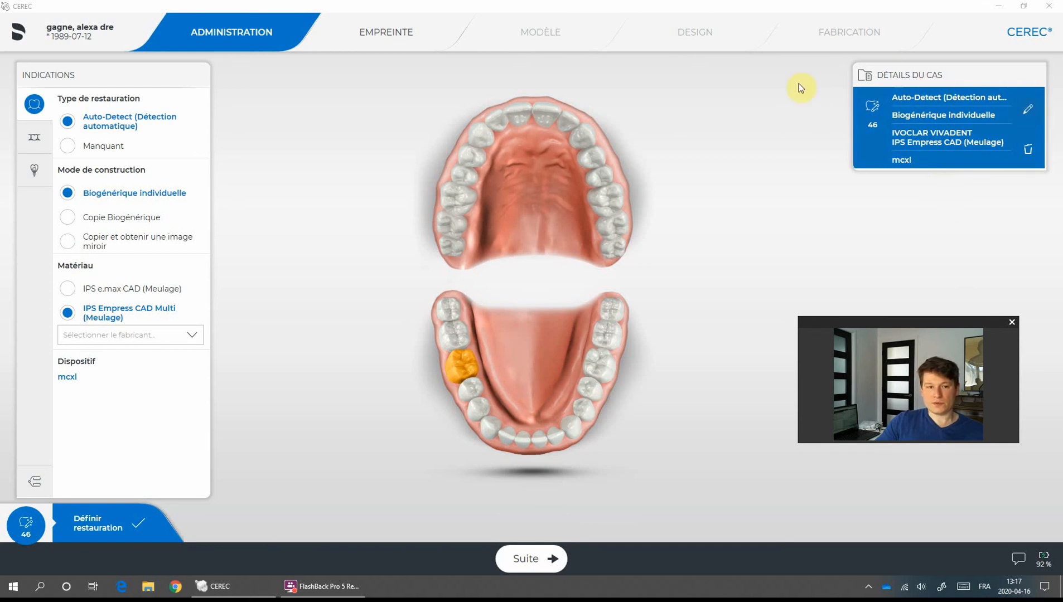
# Advance the case with Suite to the EMPREINTE scanning stage.
pyautogui.click(415, 43)
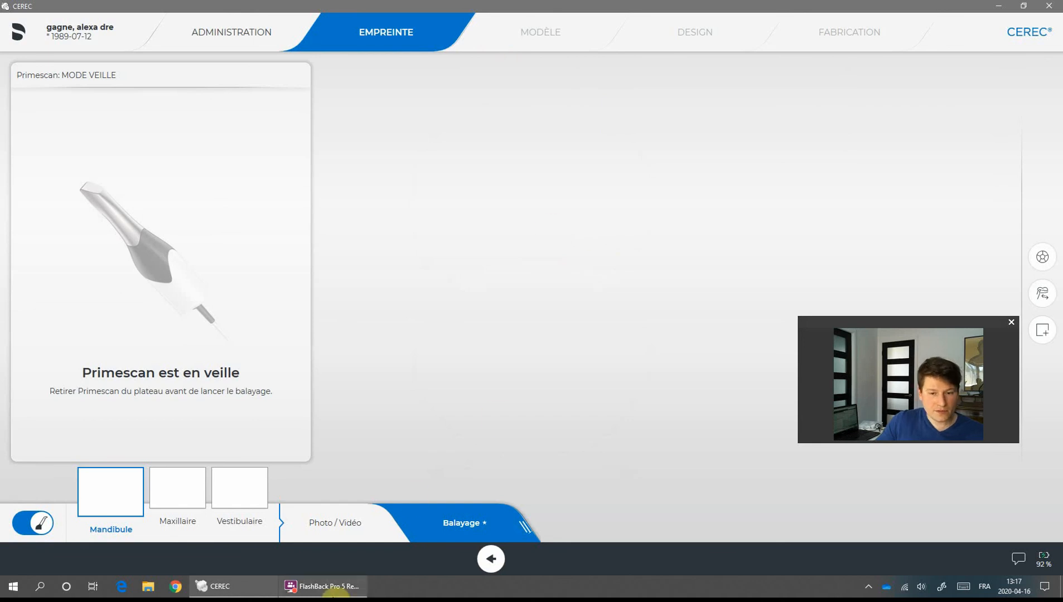
pyautogui.click(337, 588)
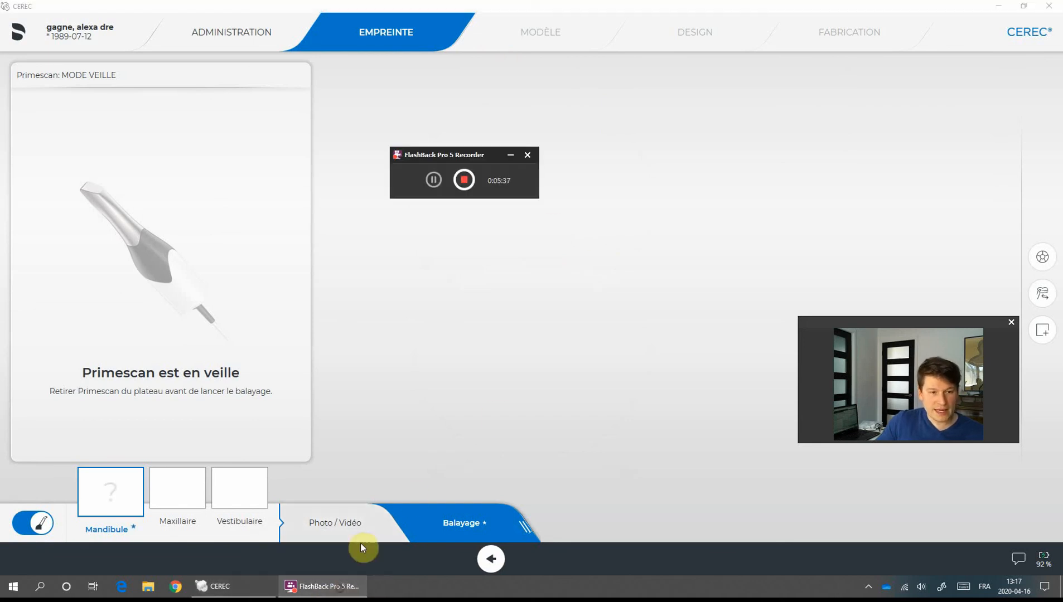